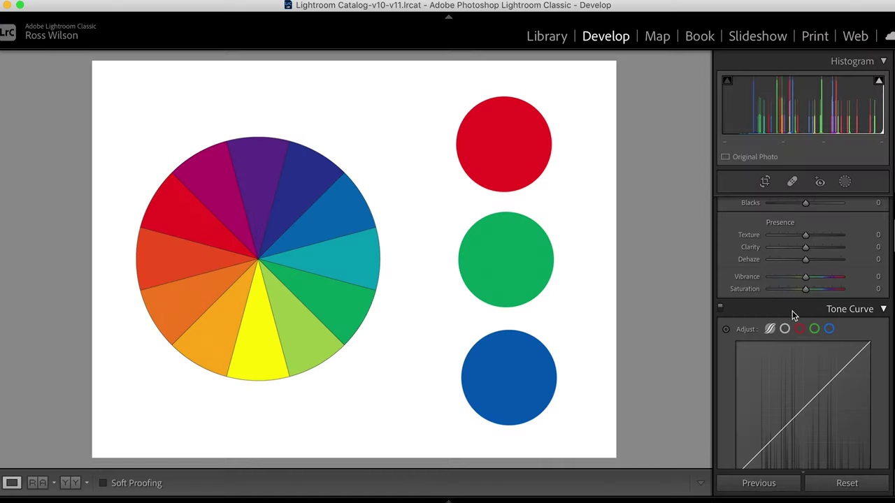
# Step: Customize the Develop panel order by placing Calibration directly below Tone Curve, and save the arrangement
pyautogui.rightClick(804, 313)
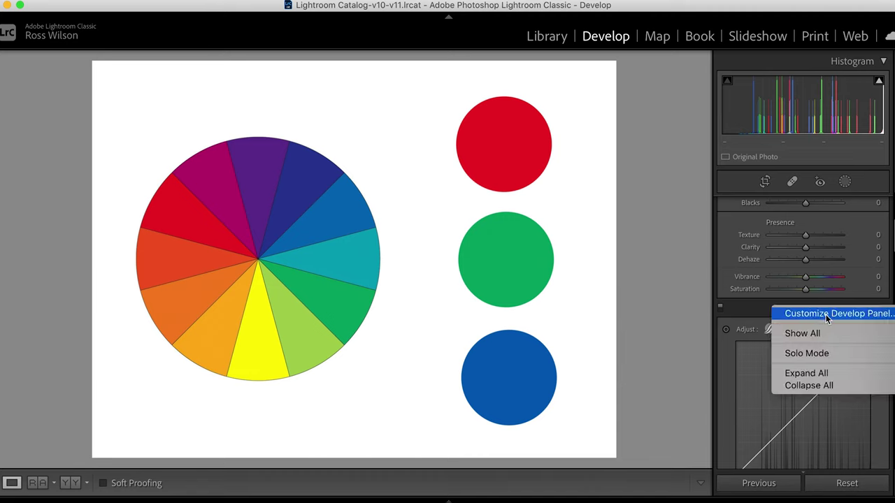
pyautogui.click(830, 314)
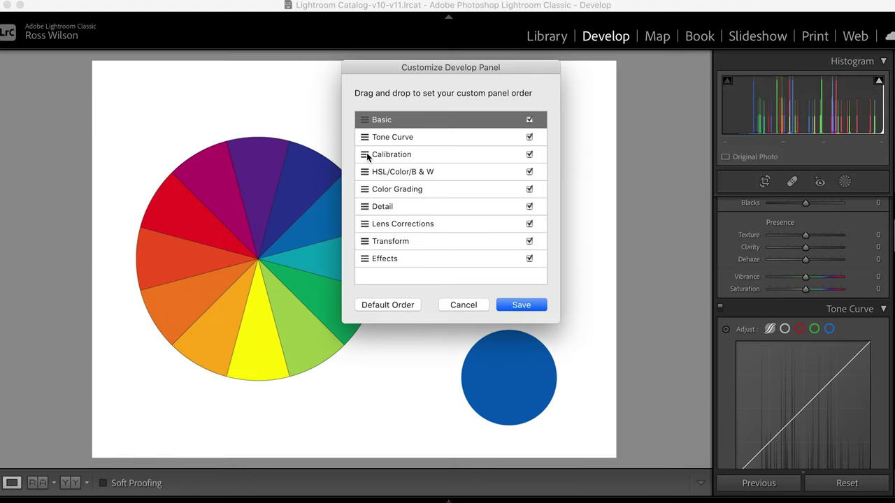
pyautogui.moveTo(372, 269); pyautogui.dragTo(371, 161)
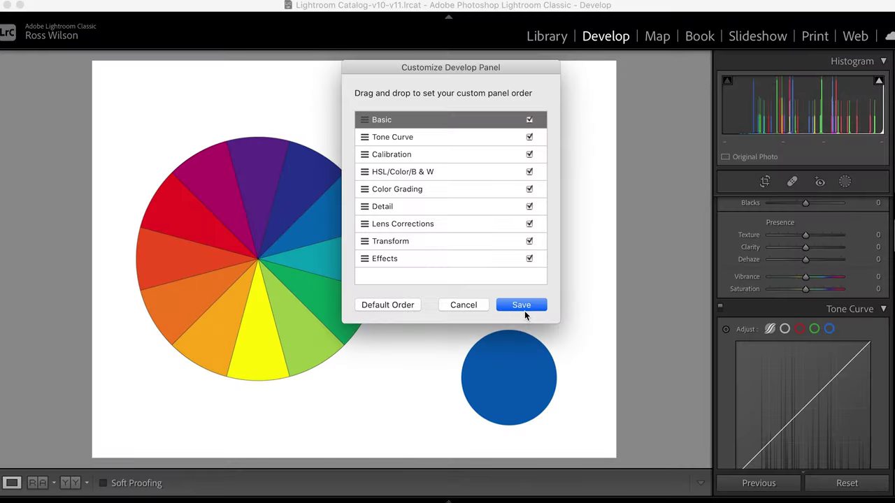
pyautogui.click(525, 308)
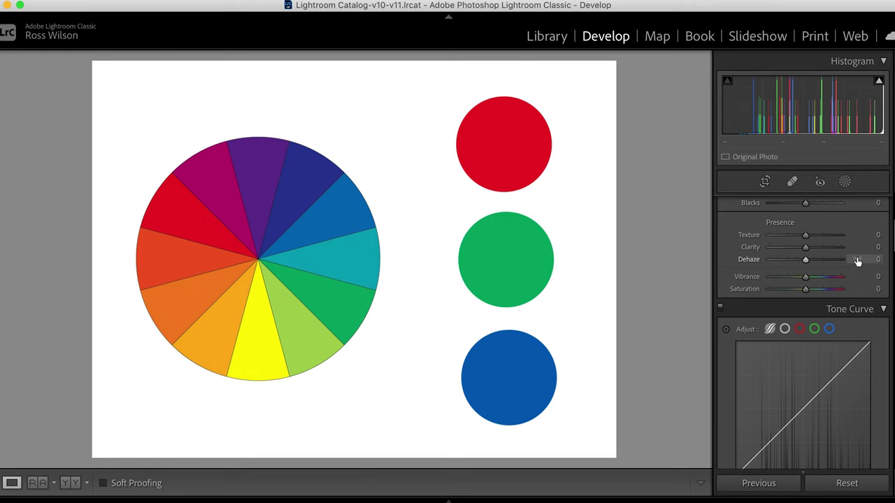
# Step: Examine the Calibration sliders and the HSL/Color hue, saturation and luminance sliders
pyautogui.scroll(-10, 859, 263)
pyautogui.scroll(-3, 859, 265)
pyautogui.scroll(6, 858, 265)
pyautogui.scroll(-8, 859, 265)
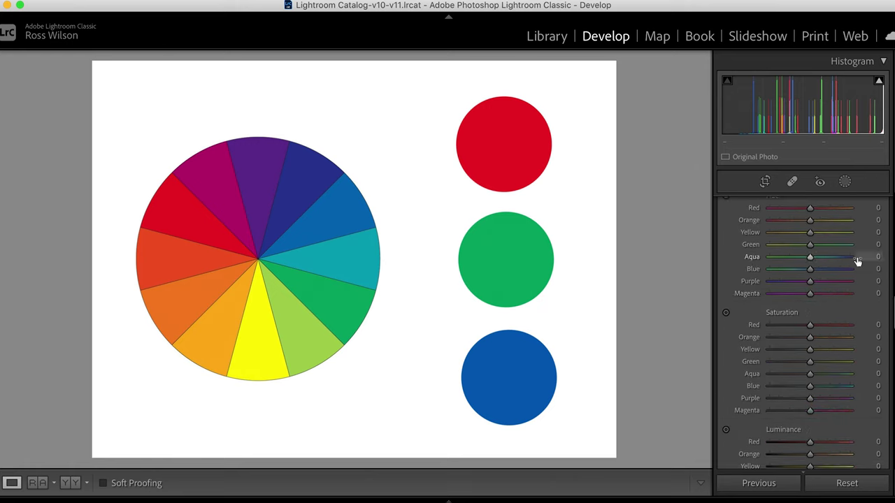
pyautogui.scroll(5, 859, 265)
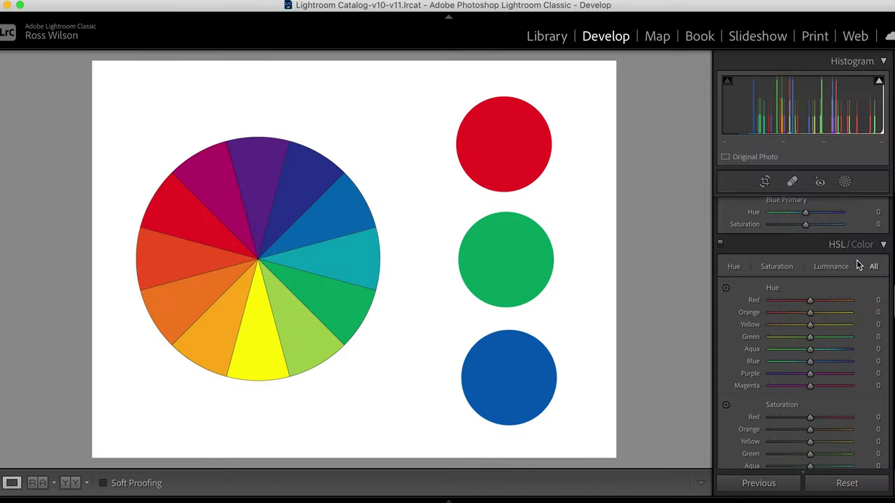
pyautogui.scroll(-3, 844, 344)
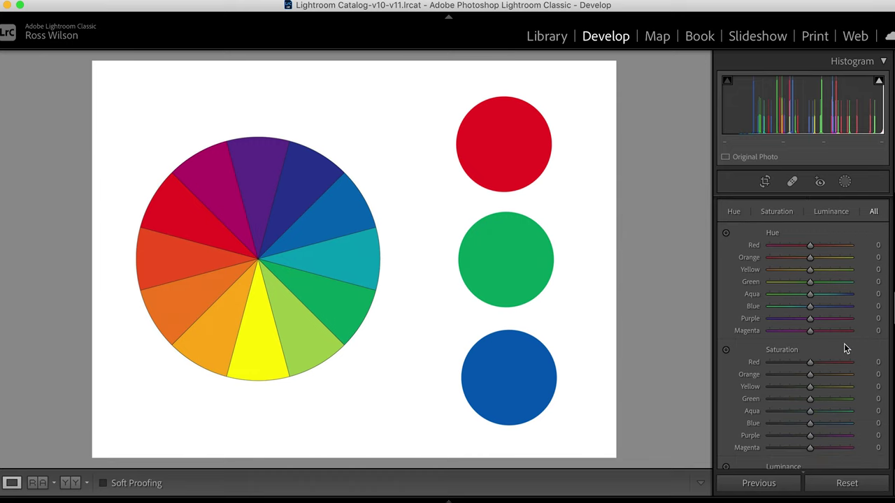
pyautogui.scroll(10, 823, 325)
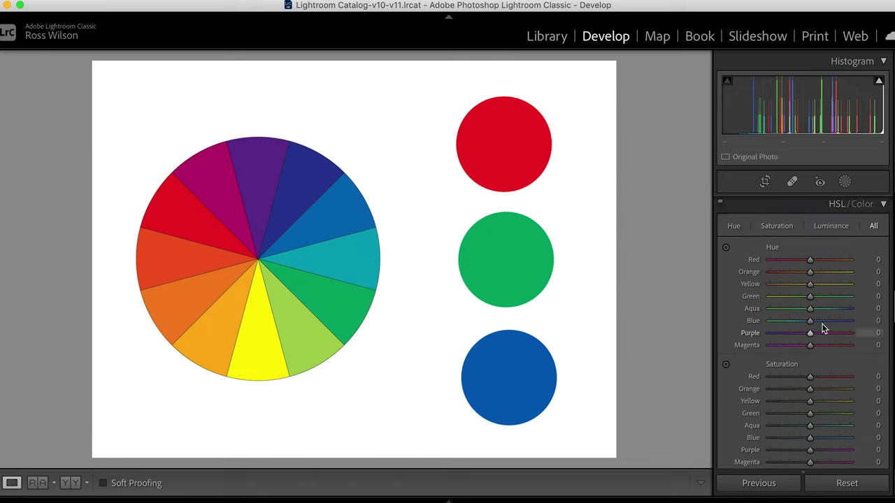
pyautogui.scroll(2, 823, 328)
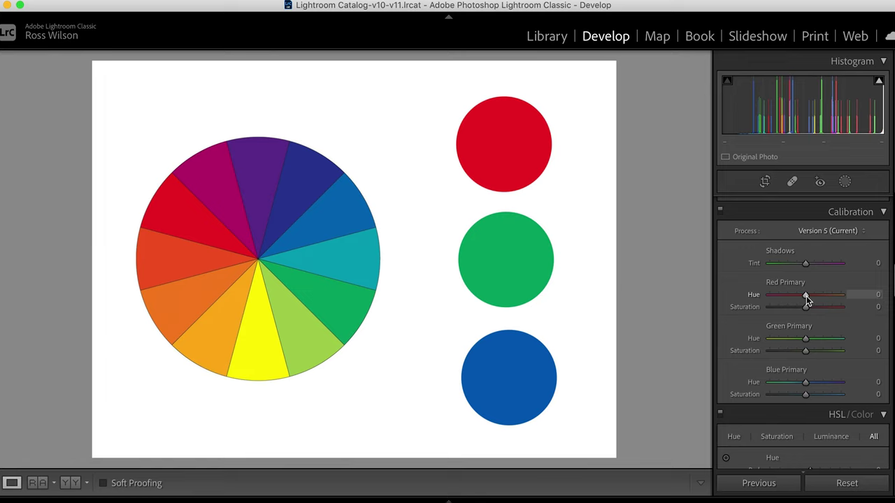
# Step: Try the Calibration Red Primary hue at +100 and at -100 on the color wheel, resetting it after each
pyautogui.moveTo(805, 300); pyautogui.dragTo(844, 302)
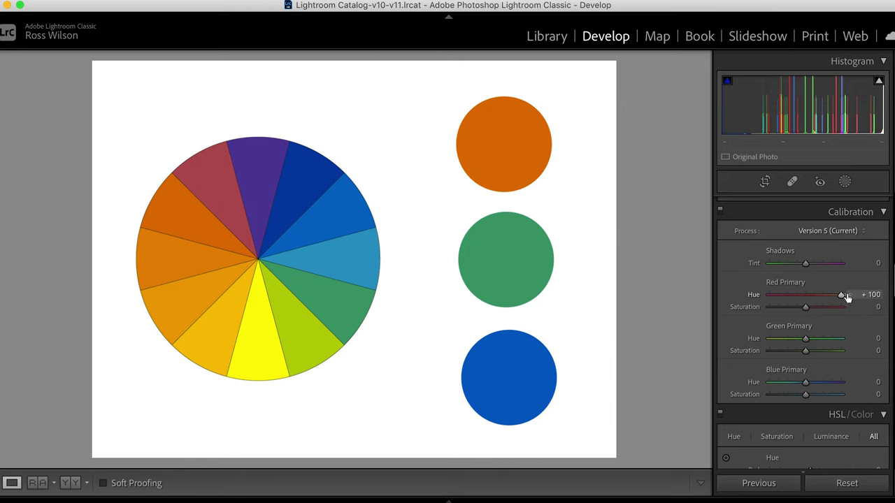
pyautogui.doubleClick(842, 296)
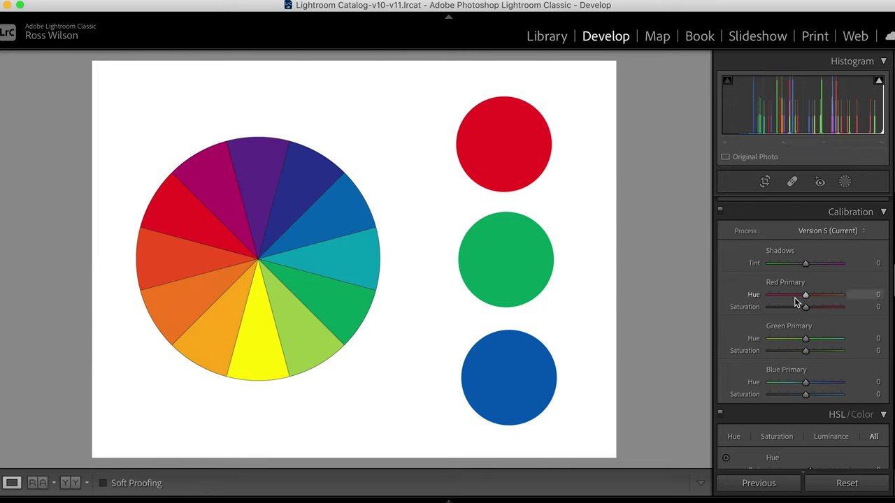
pyautogui.moveTo(806, 295); pyautogui.dragTo(768, 296)
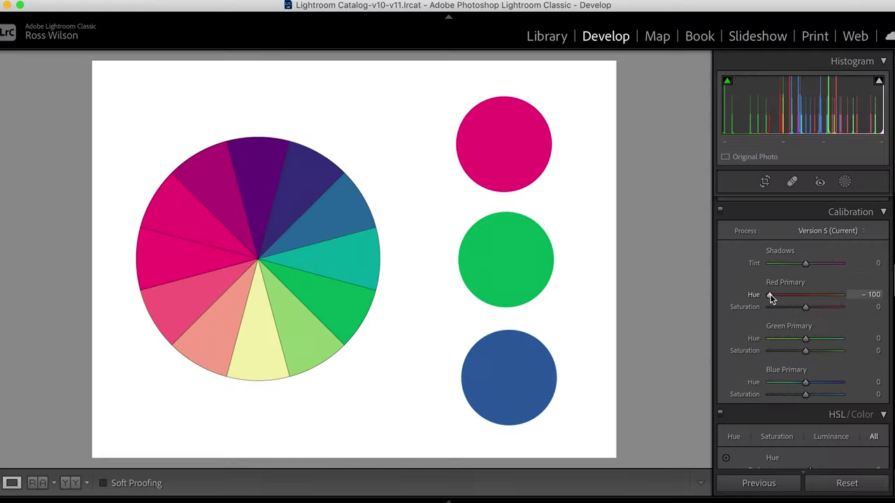
pyautogui.doubleClick(771, 296)
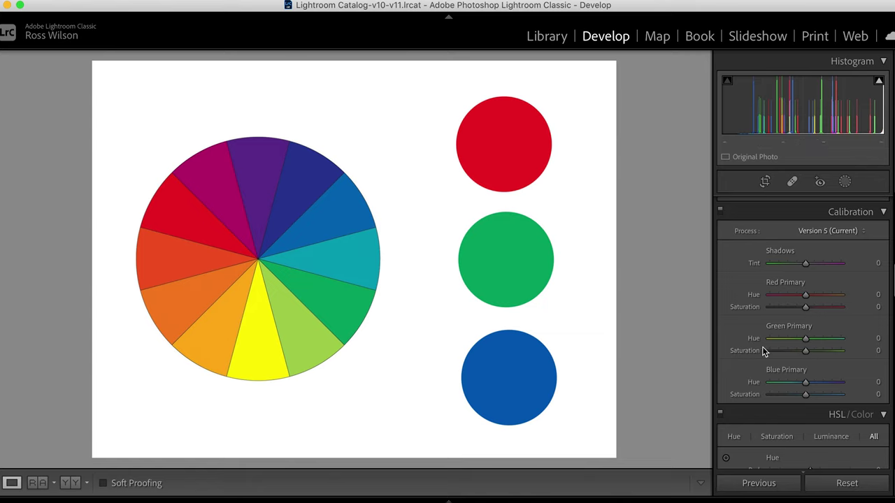
# Step: Try the Green Primary hue at -100 and +100, shift the Blue Primary hue slightly positive, and reset both
pyautogui.moveTo(806, 338); pyautogui.dragTo(756, 342)
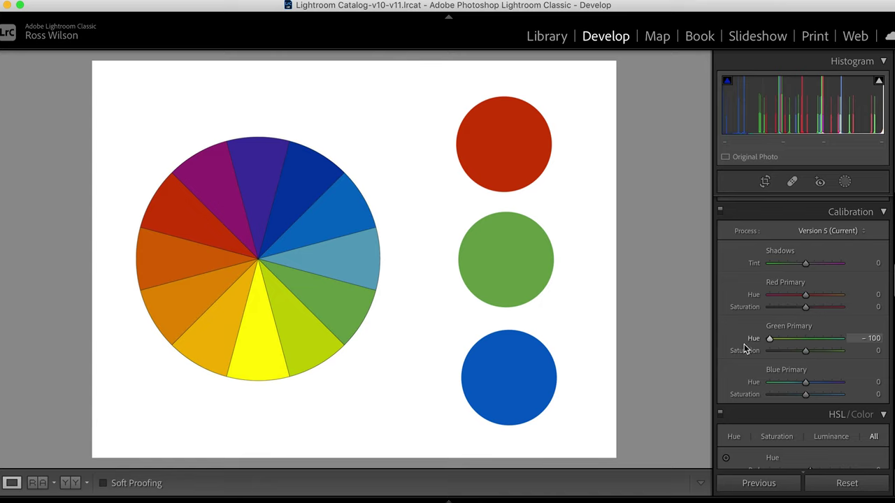
pyautogui.moveTo(769, 339); pyautogui.dragTo(872, 341)
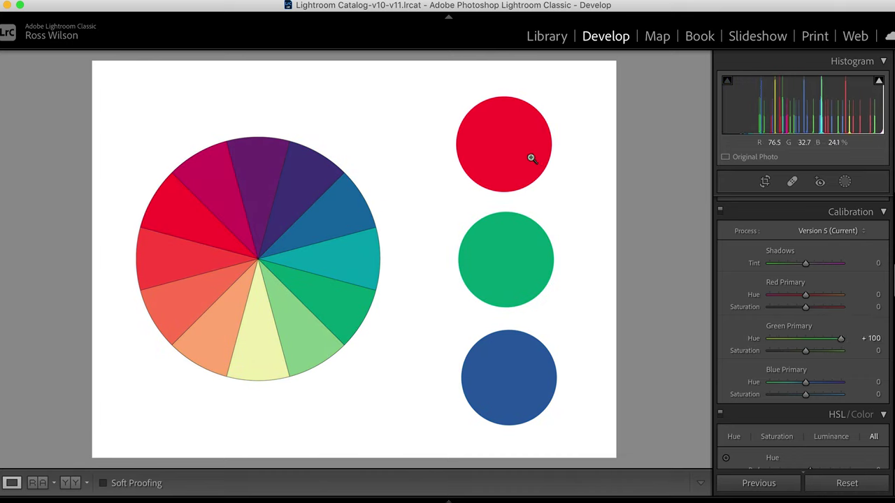
pyautogui.doubleClick(842, 340)
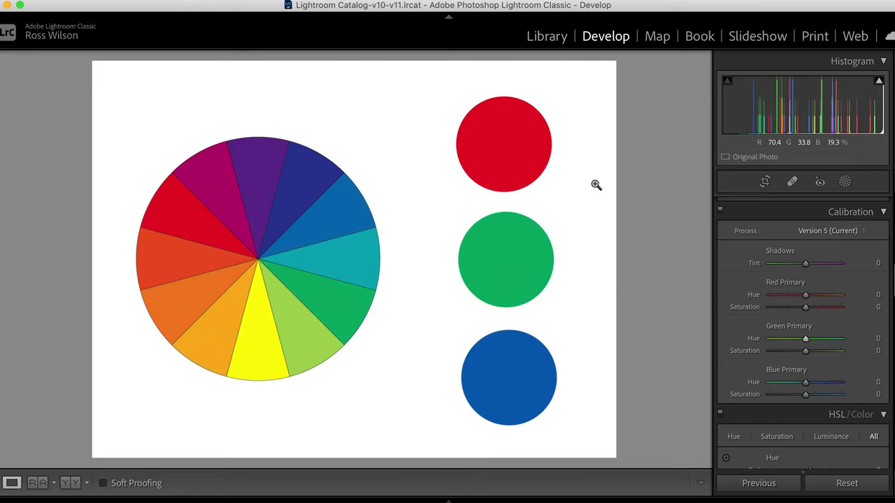
pyautogui.moveTo(807, 383); pyautogui.dragTo(827, 381)
pyautogui.doubleClick(827, 382)
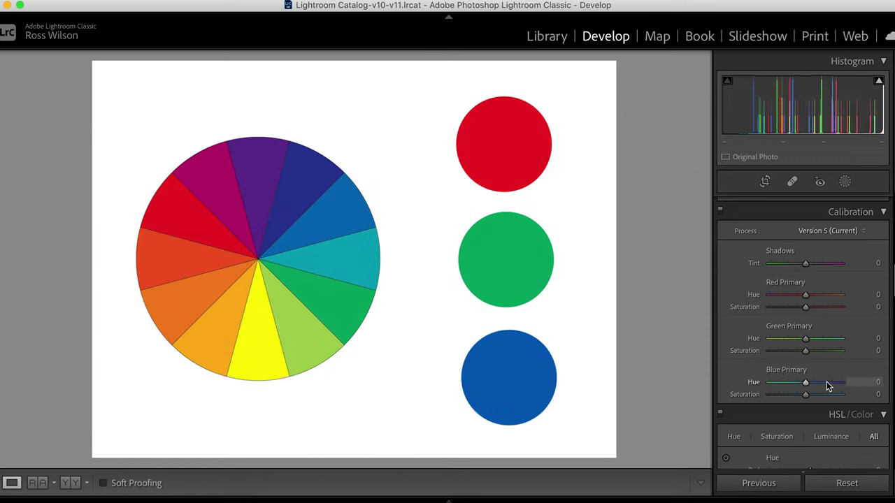
# Step: Try the HSL Blue hue at -100 on the color wheel and return it to 0
pyautogui.scroll(-8, 820, 384)
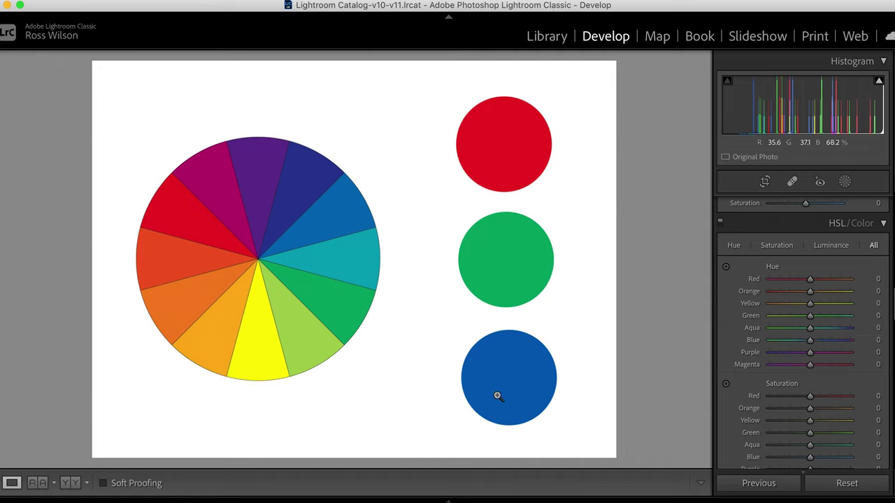
pyautogui.moveTo(811, 339); pyautogui.dragTo(769, 335)
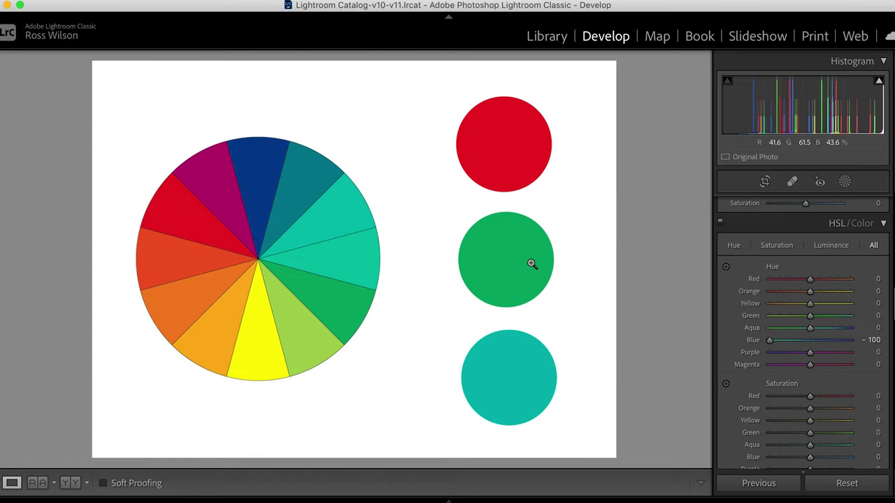
pyautogui.moveTo(771, 340); pyautogui.dragTo(799, 352)
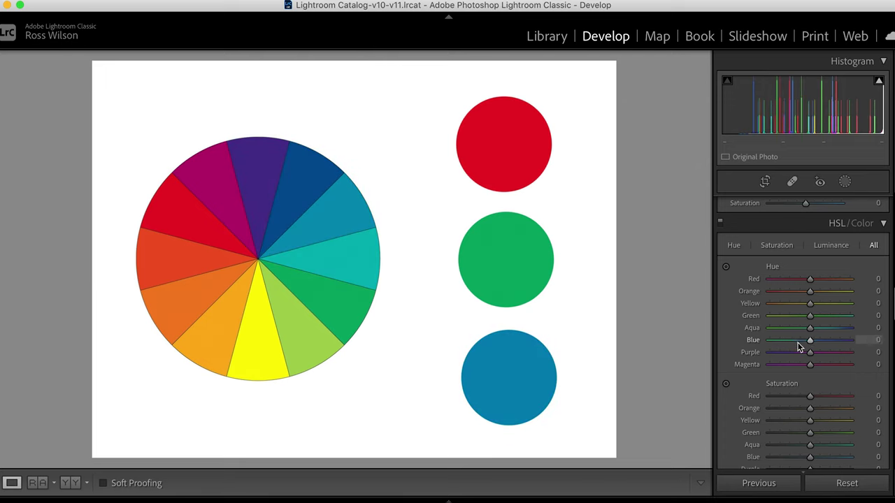
# Step: Shift the Calibration Blue Primary hue toward negative for comparison with HSL and reset it
pyautogui.scroll(5, 799, 346)
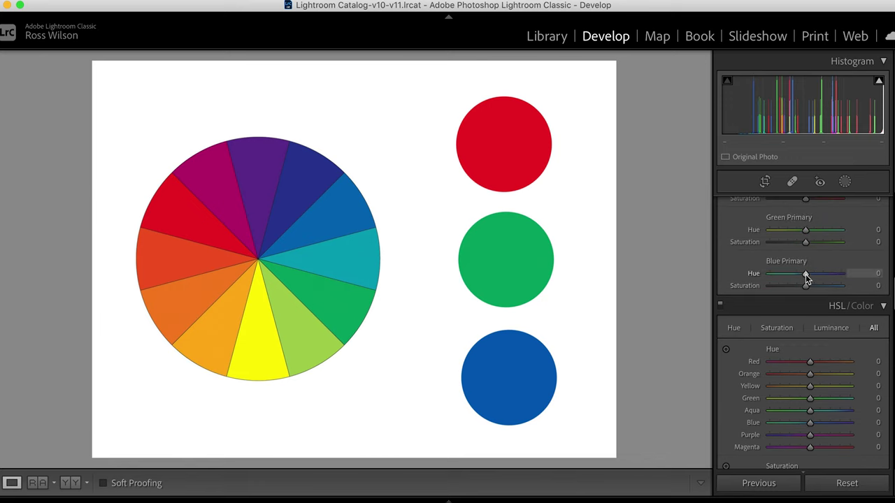
pyautogui.moveTo(806, 275)
pyautogui.mouseDown()
pyautogui.moveTo(754, 280)
pyautogui.moveTo(846, 276)
pyautogui.moveTo(790, 271)
pyautogui.mouseUp()
pyautogui.doubleClick(790, 271)
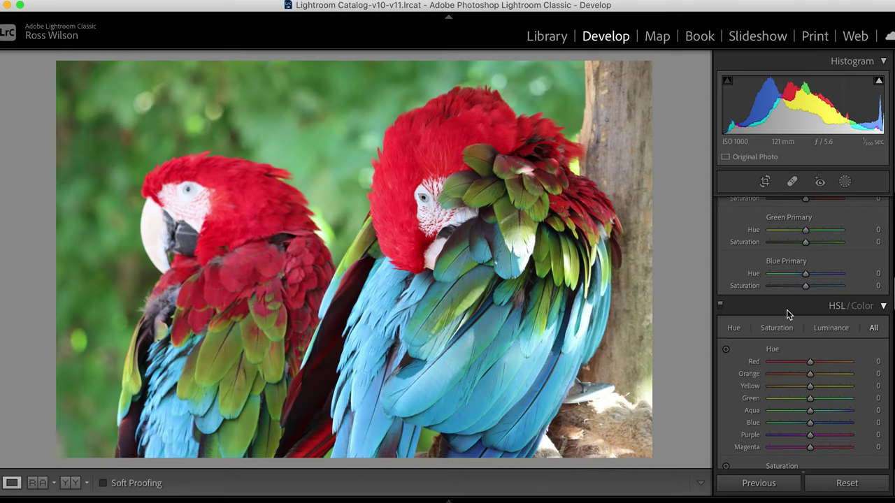
# Step: On the parrot photo, try the Green Primary hue at -100 and +100, reset it, and try the Blue Primary hue at -84
pyautogui.scroll(3, 795, 306)
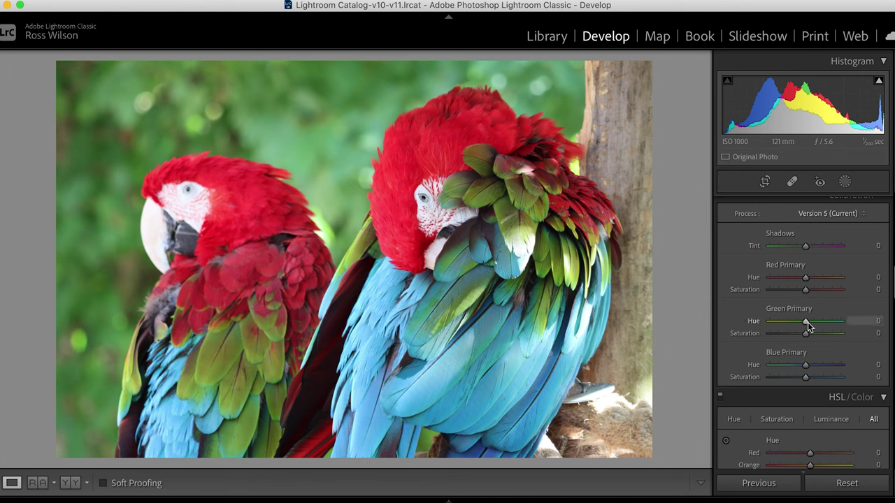
pyautogui.moveTo(808, 326); pyautogui.dragTo(770, 329)
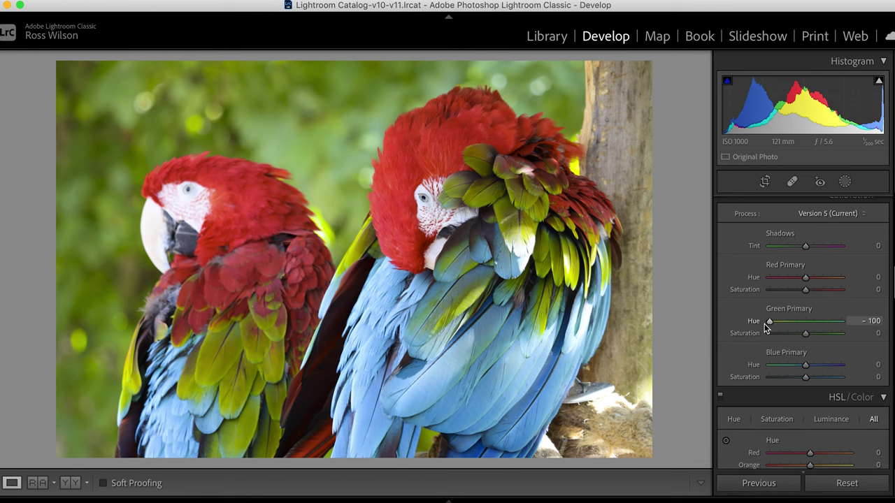
pyautogui.scroll(1, 766, 328)
pyautogui.moveTo(770, 362); pyautogui.dragTo(853, 365)
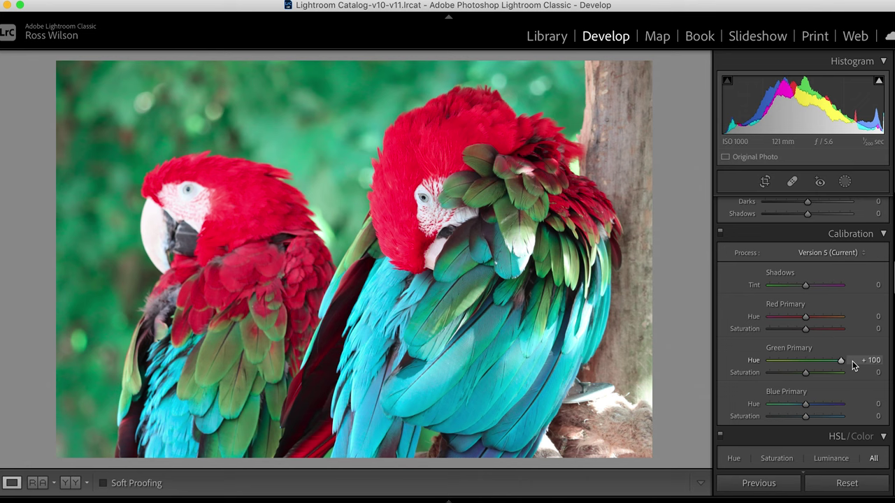
pyautogui.moveTo(850, 362); pyautogui.dragTo(825, 360)
pyautogui.doubleClick(825, 362)
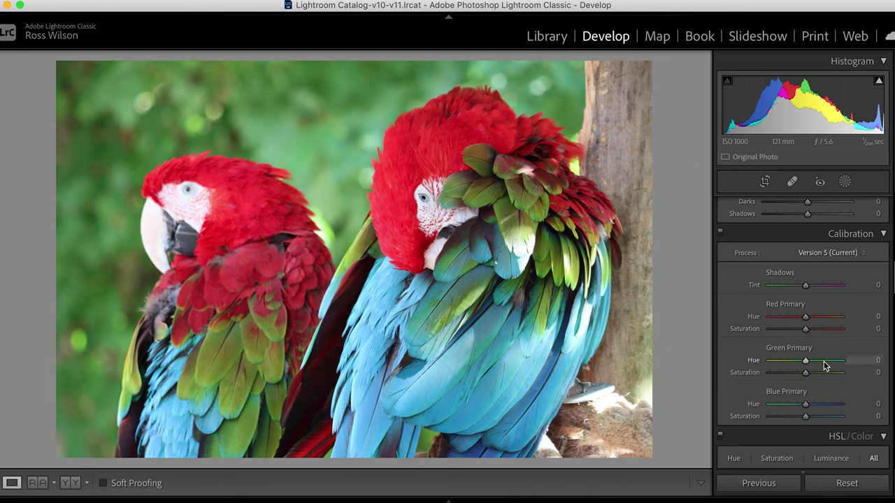
pyautogui.moveTo(807, 407); pyautogui.dragTo(775, 407)
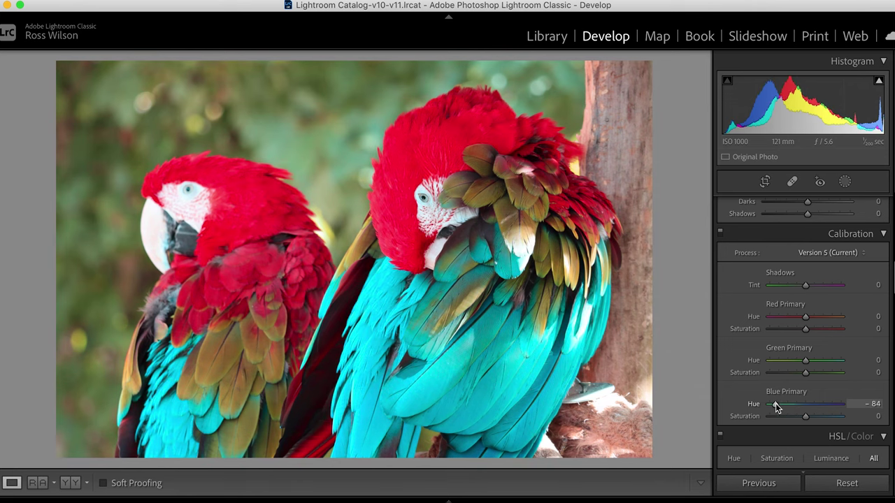
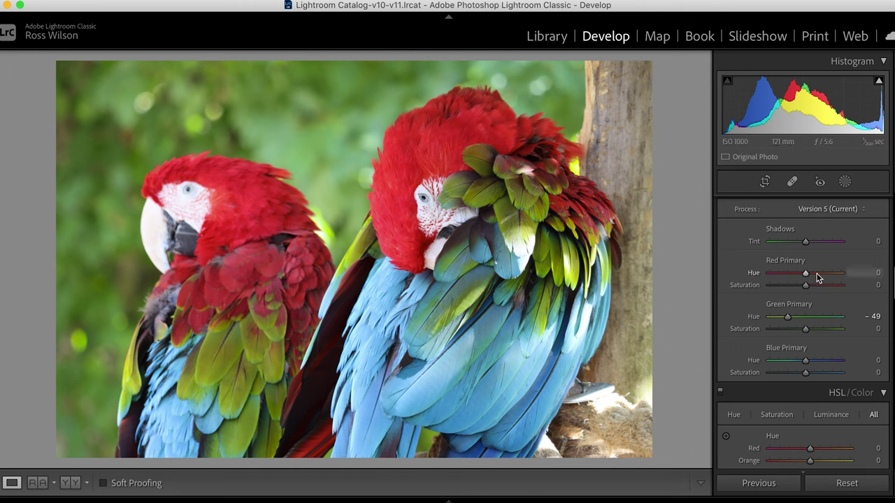
# Step: Try a Red Primary hue of +10, return it to 0, and set the Green Primary hue to -53 and saturation to +7
pyautogui.moveTo(806, 273)
pyautogui.mouseDown()
pyautogui.moveTo(797, 273)
pyautogui.moveTo(814, 275)
pyautogui.moveTo(796, 272)
pyautogui.moveTo(810, 279)
pyautogui.mouseUp()
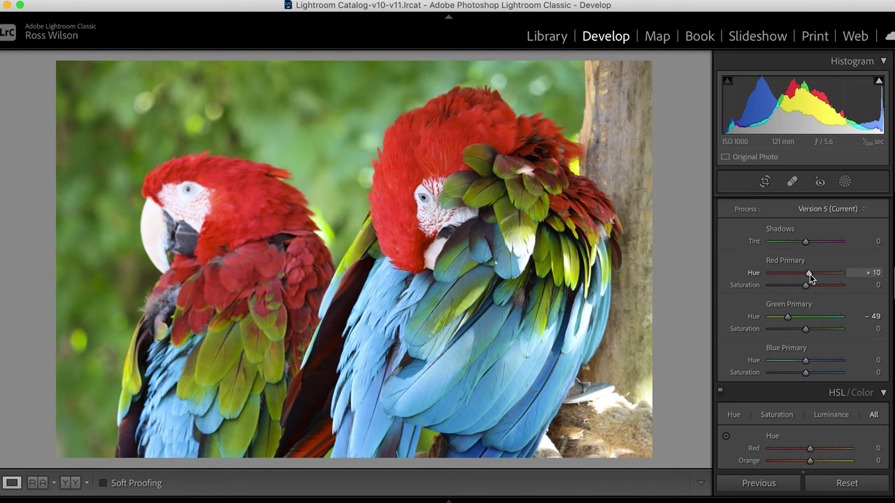
pyautogui.moveTo(789, 320); pyautogui.dragTo(788, 323)
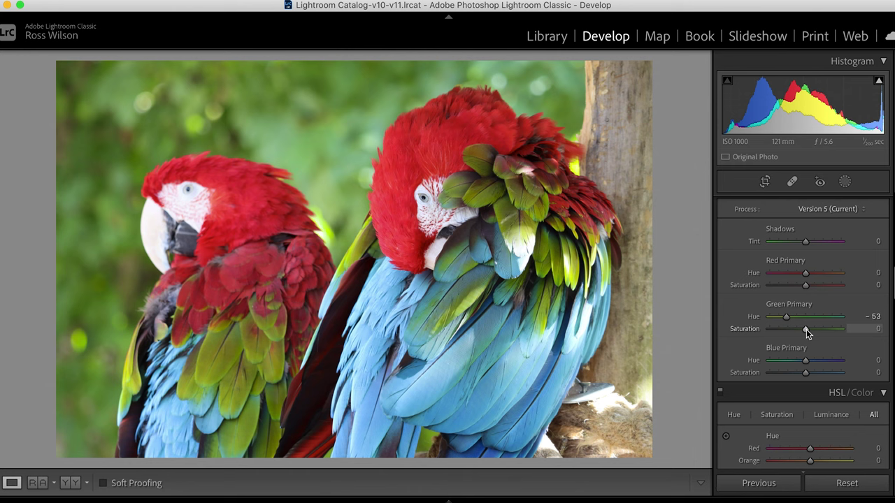
pyautogui.moveTo(806, 330)
pyautogui.mouseDown()
pyautogui.moveTo(791, 331)
pyautogui.moveTo(814, 330)
pyautogui.mouseUp()
pyautogui.doubleClick(814, 330)
pyautogui.moveTo(806, 332); pyautogui.dragTo(809, 333)
# Step: Set the HSL Red hue to -16 for the parrots' red feathers
pyautogui.scroll(-5, 808, 334)
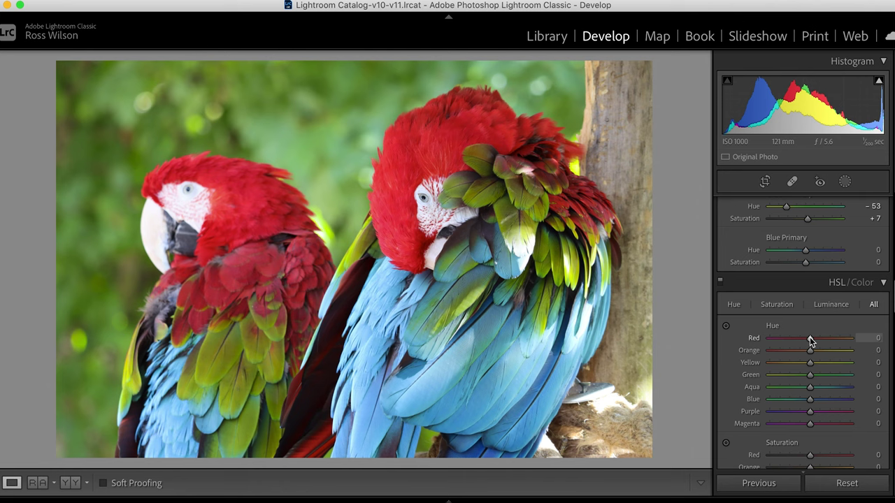
pyautogui.moveTo(810, 338); pyautogui.dragTo(804, 340)
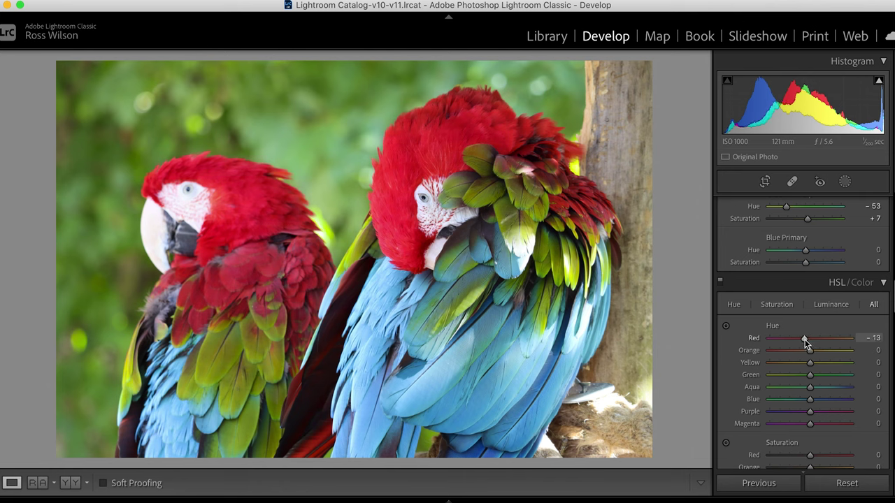
pyautogui.moveTo(805, 340)
pyautogui.mouseDown()
pyautogui.moveTo(821, 339)
pyautogui.moveTo(780, 341)
pyautogui.moveTo(804, 340)
pyautogui.mouseUp()
# Step: Compare the parrot photo before and after side by side, and return to the single-photo view
pyautogui.click(70, 484)
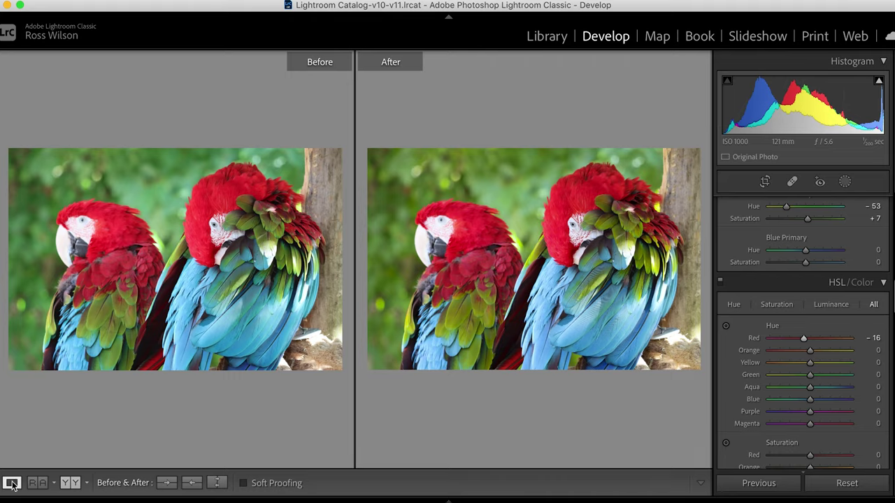
pyautogui.click(12, 483)
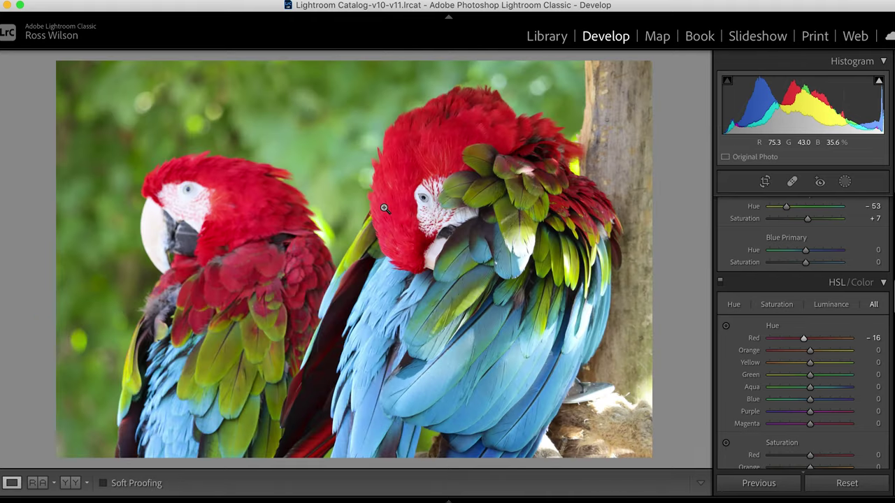
pyautogui.scroll(3, 811, 338)
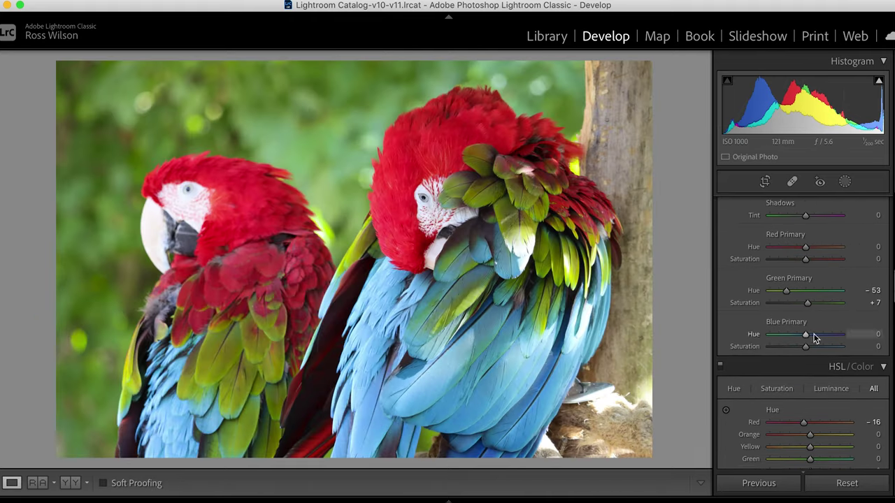
# Step: Set the Blue Primary hue to -20 and its saturation to +11 on the parrot photo
pyautogui.scroll(1, 813, 338)
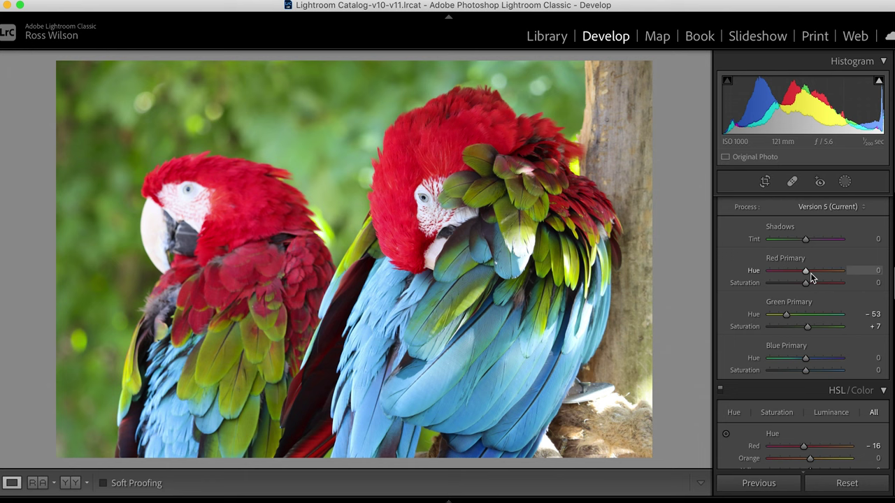
pyautogui.moveTo(807, 361)
pyautogui.mouseDown()
pyautogui.moveTo(799, 359)
pyautogui.moveTo(817, 361)
pyautogui.moveTo(801, 362)
pyautogui.mouseUp()
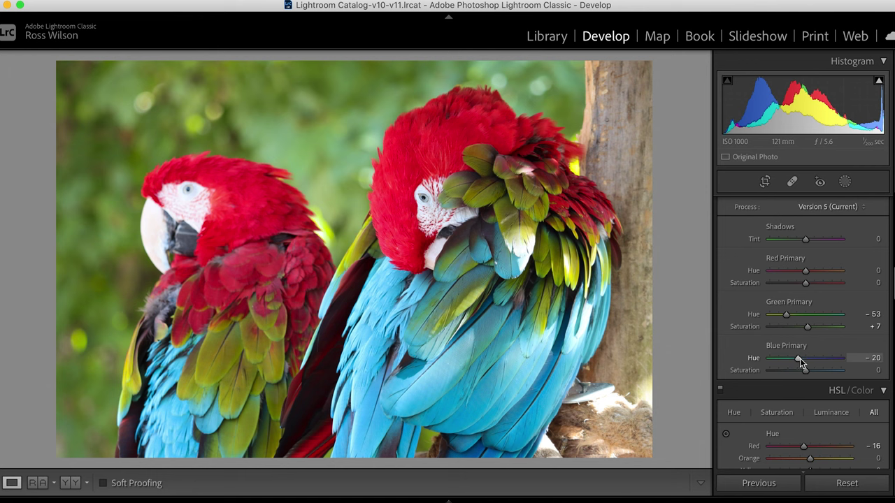
pyautogui.moveTo(805, 372); pyautogui.dragTo(809, 375)
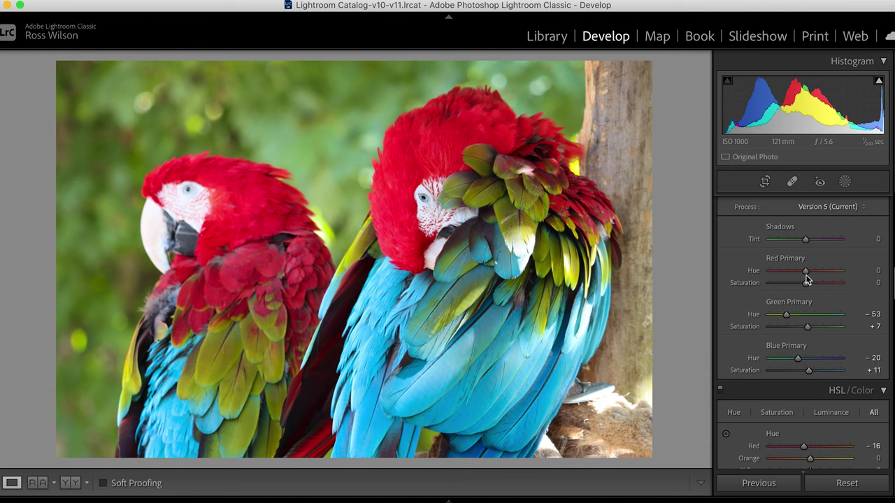
pyautogui.scroll(-3, 809, 314)
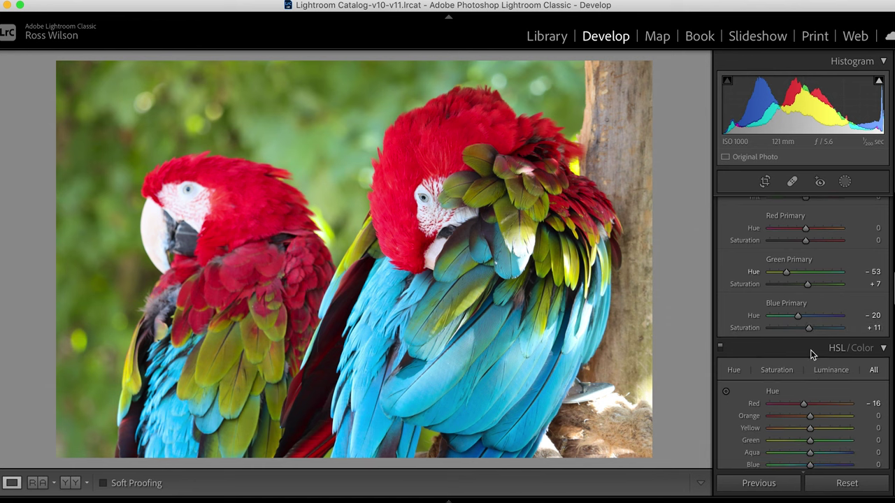
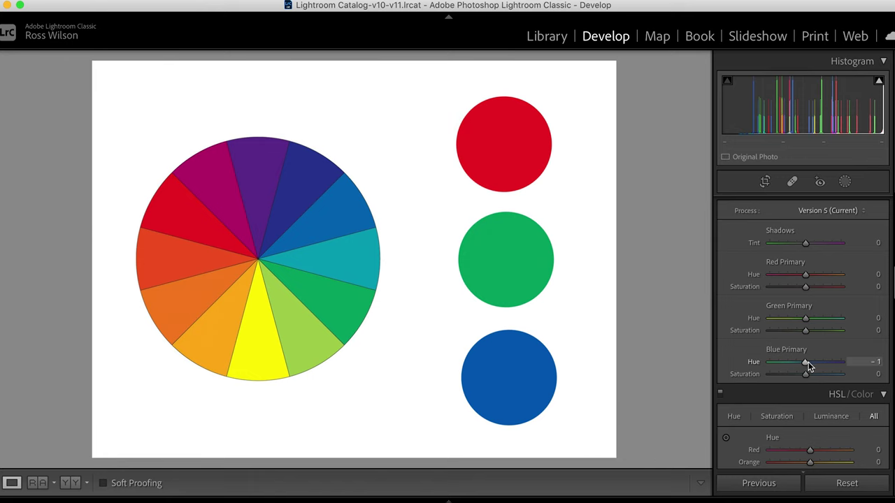
# Step: On the color wheel, try the Blue Primary hue at -100 alone, and lower it again together with a Red Primary hue of +83
pyautogui.moveTo(806, 363)
pyautogui.mouseDown()
pyautogui.moveTo(771, 368)
pyautogui.moveTo(808, 364)
pyautogui.mouseUp()
pyautogui.doubleClick(810, 363)
pyautogui.moveTo(807, 363); pyautogui.dragTo(769, 363)
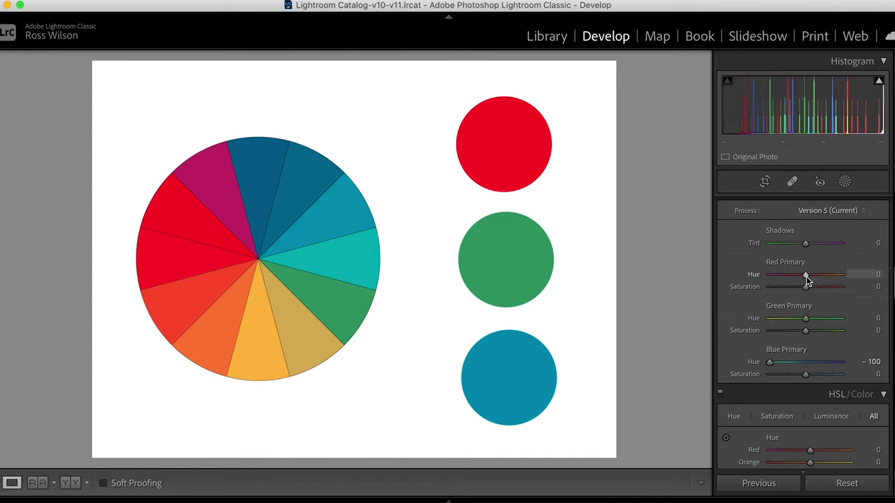
pyautogui.moveTo(804, 276); pyautogui.dragTo(837, 270)
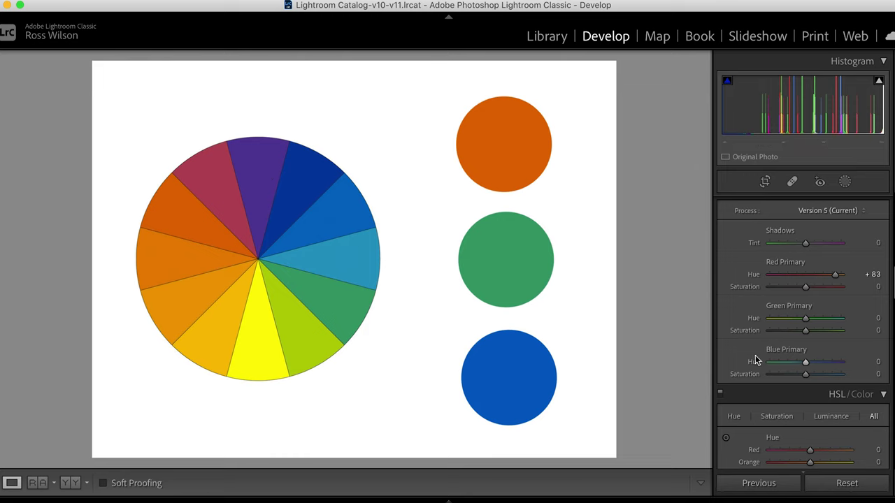
pyautogui.moveTo(808, 365); pyautogui.dragTo(774, 366)
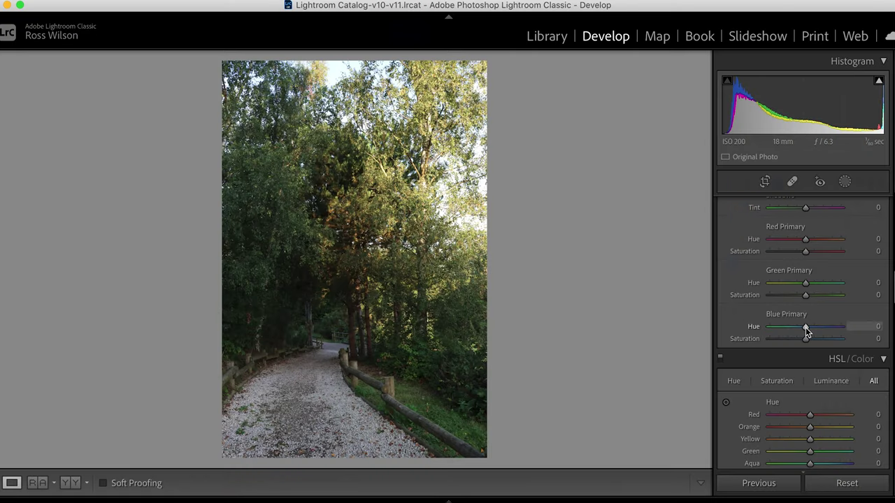
# Step: On the woodland path photo, try the Blue Primary hue at -100, inspect the foliage up close, and reset the hue
pyautogui.moveTo(802, 327); pyautogui.dragTo(770, 331)
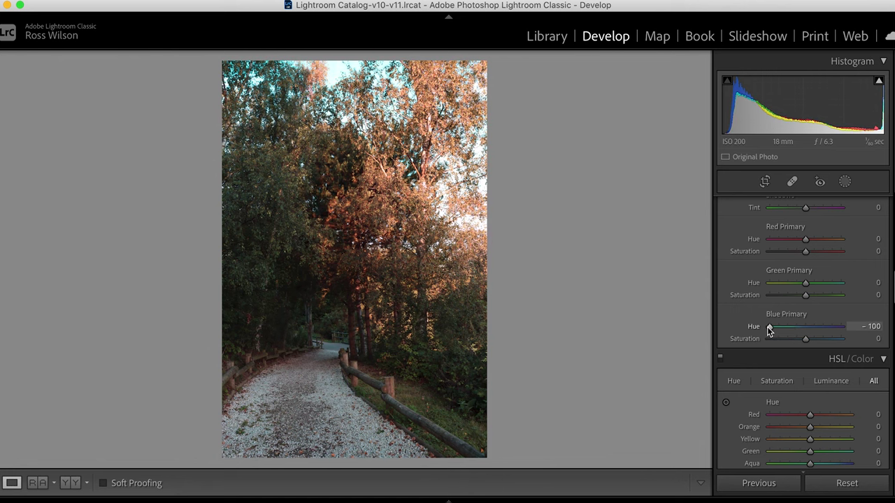
pyautogui.click(386, 204)
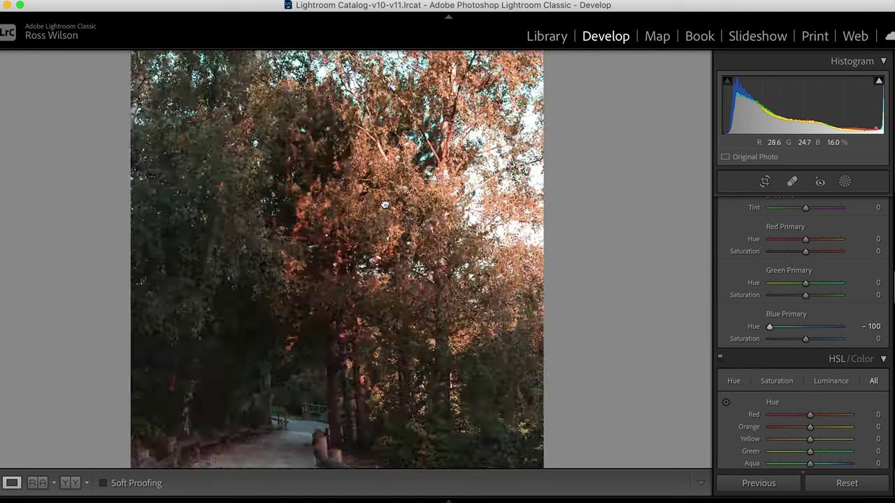
pyautogui.moveTo(328, 250); pyautogui.dragTo(405, 249)
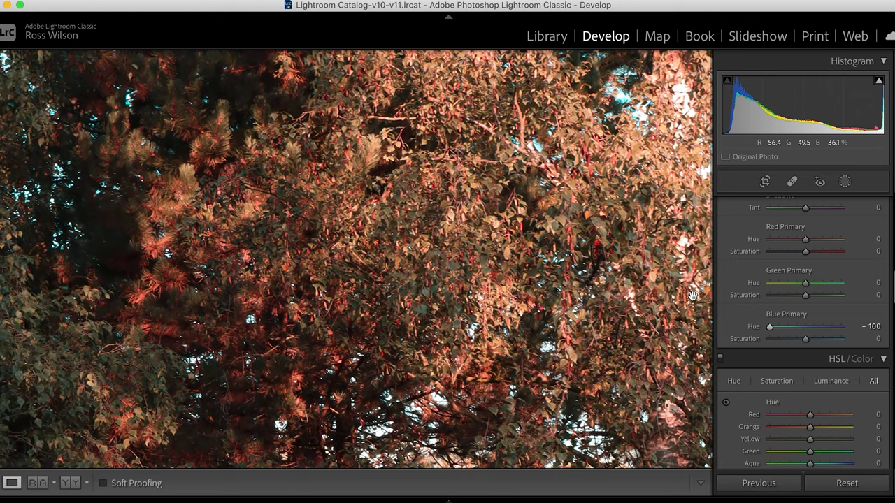
pyautogui.doubleClick(769, 328)
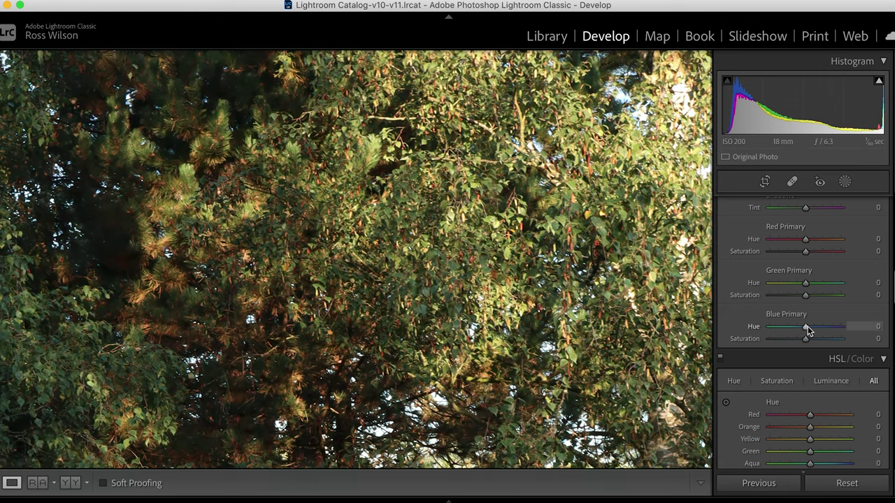
# Step: Set the Blue Primary hue to -100 and the Red Primary hue to +100, and inspect the foliage at different magnifications
pyautogui.moveTo(806, 330); pyautogui.dragTo(769, 330)
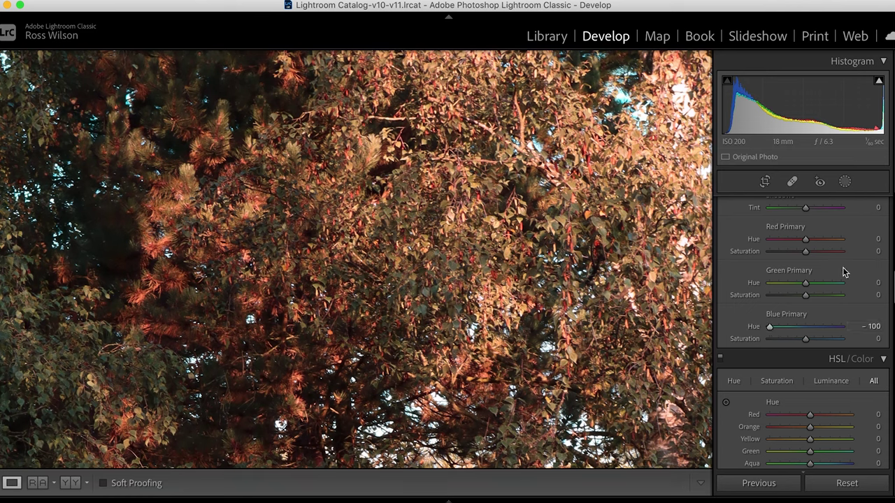
pyautogui.moveTo(806, 240); pyautogui.dragTo(846, 243)
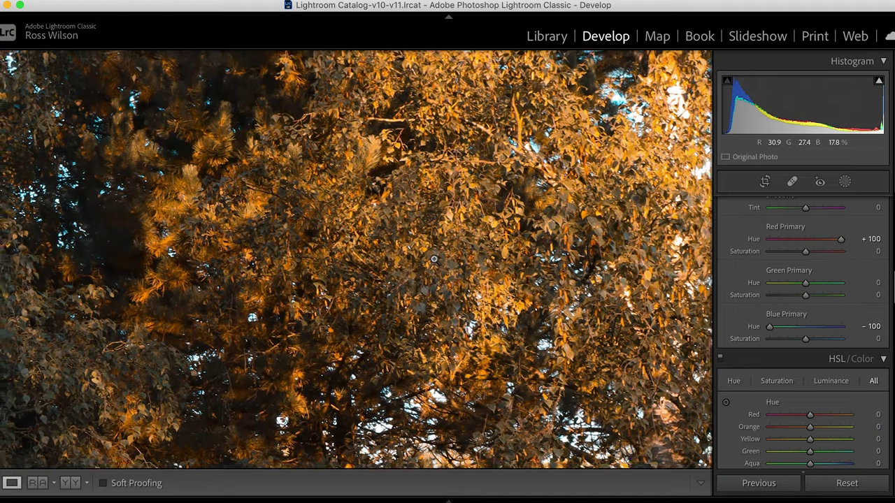
pyautogui.click(434, 260)
pyautogui.click(429, 231)
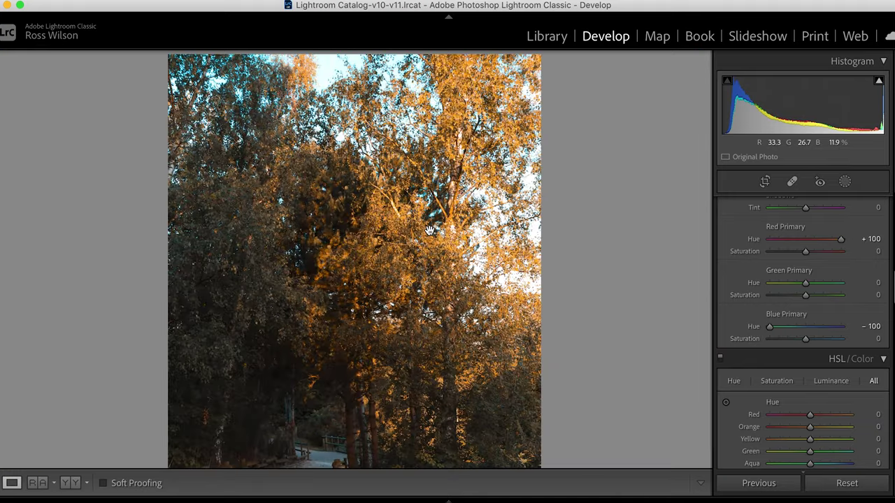
pyautogui.click(383, 262)
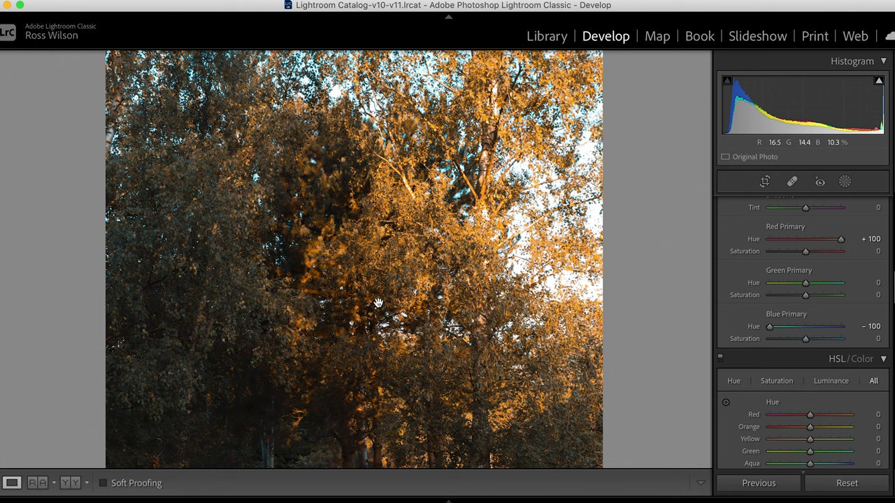
pyautogui.click(240, 290)
pyautogui.click(266, 241)
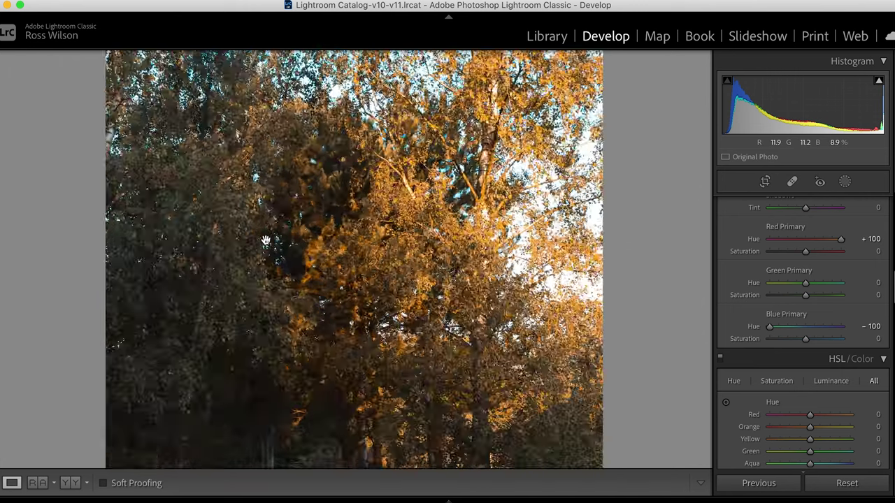
pyautogui.click(176, 284)
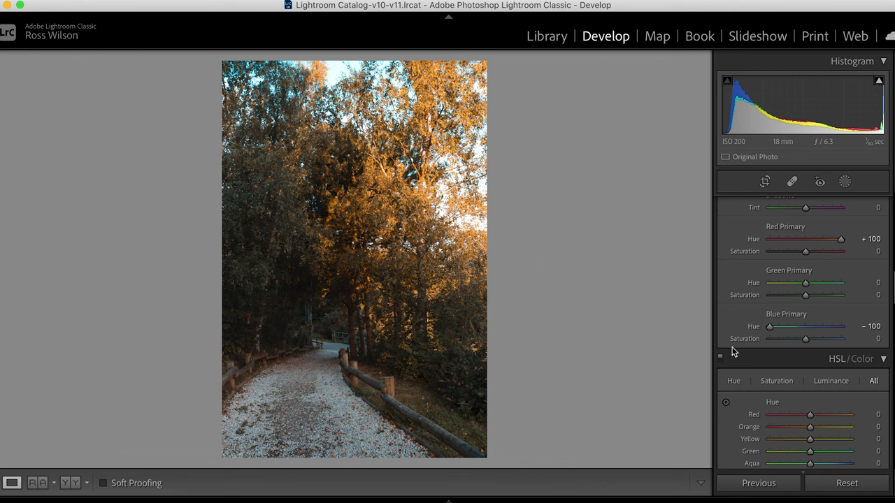
# Step: In HSL, set the Yellow hue to -64 and saturation to -18, and the Orange hue to -12 and saturation to -21
pyautogui.scroll(-2, 808, 417)
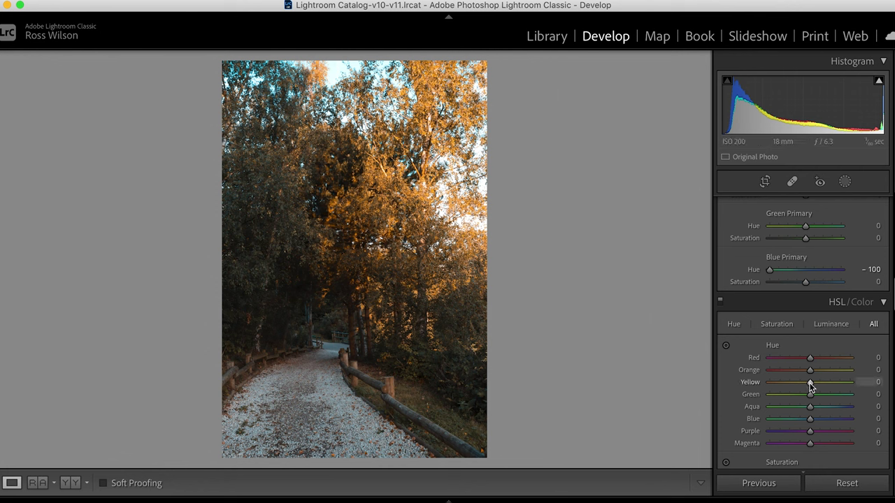
pyautogui.moveTo(804, 383); pyautogui.dragTo(765, 383)
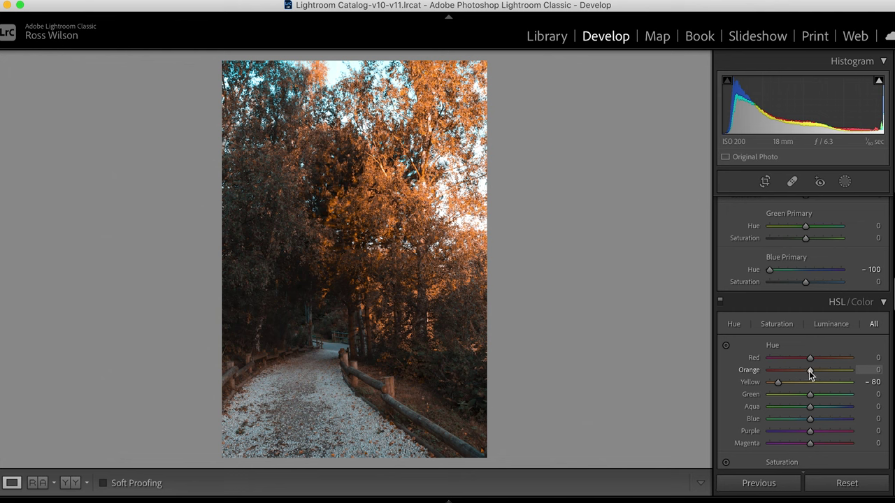
pyautogui.moveTo(810, 374); pyautogui.dragTo(803, 375)
pyautogui.scroll(-5, 804, 374)
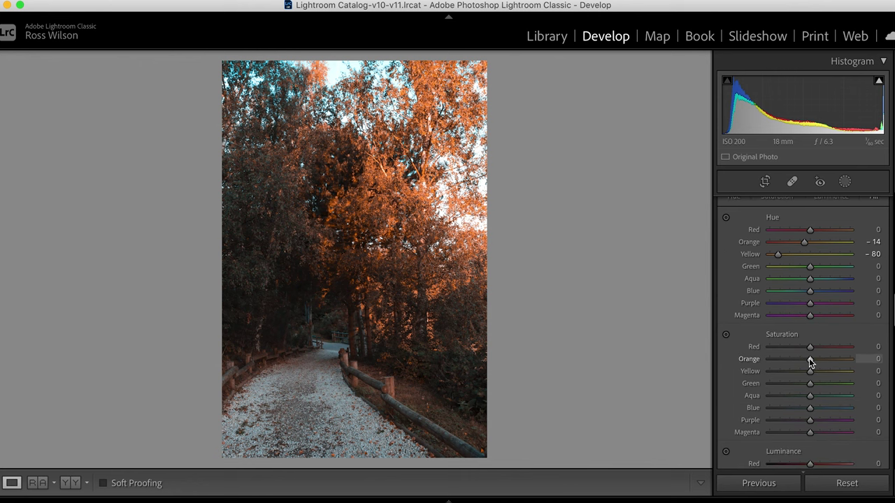
pyautogui.moveTo(810, 362)
pyautogui.mouseDown()
pyautogui.moveTo(795, 370)
pyautogui.moveTo(802, 370)
pyautogui.mouseUp()
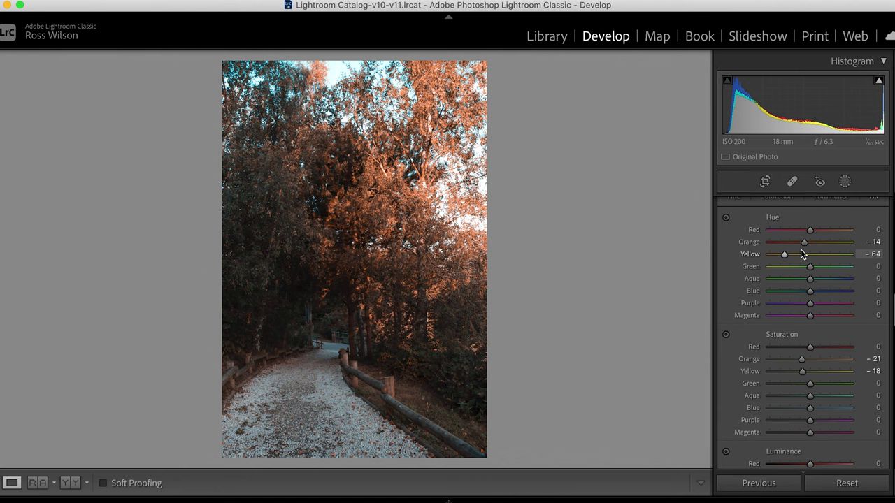
pyautogui.scroll(-2, 805, 329)
pyautogui.scroll(2, 805, 329)
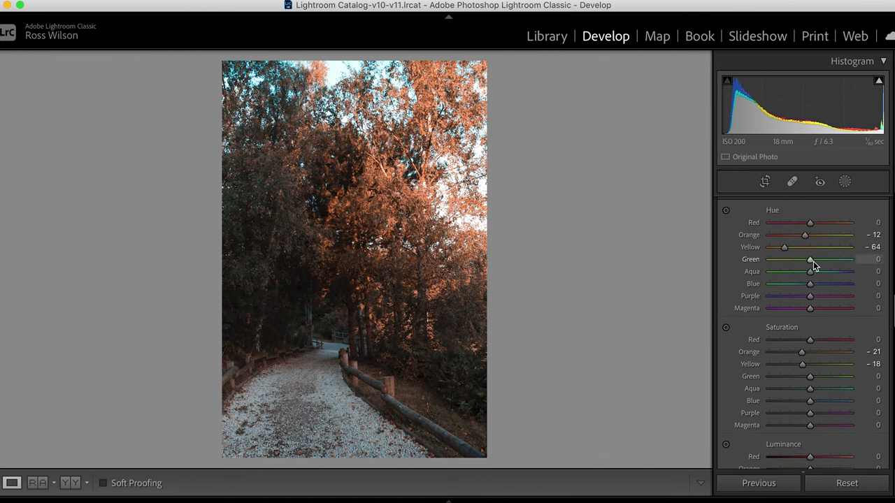
# Step: Set the HSL Green hue to -100 and saturation to -46, and compare the foliage before and after side by side up close
pyautogui.moveTo(812, 262); pyautogui.dragTo(761, 263)
pyautogui.moveTo(809, 376); pyautogui.dragTo(790, 376)
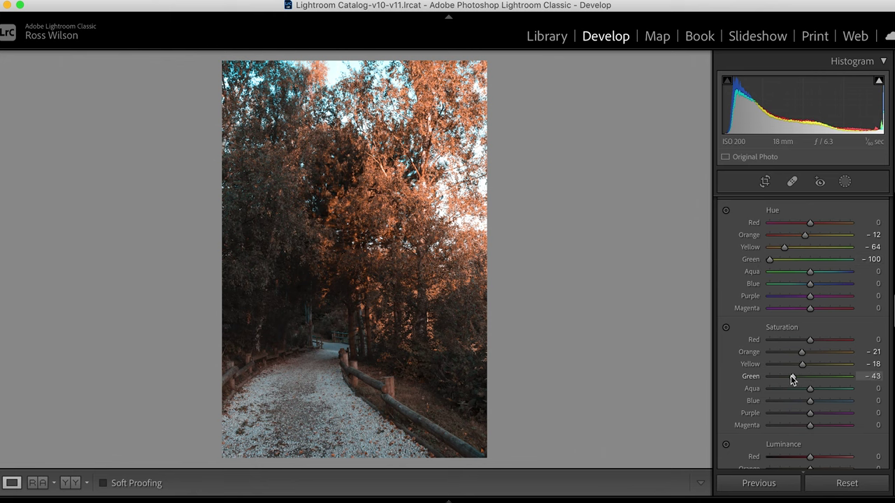
pyautogui.click(70, 483)
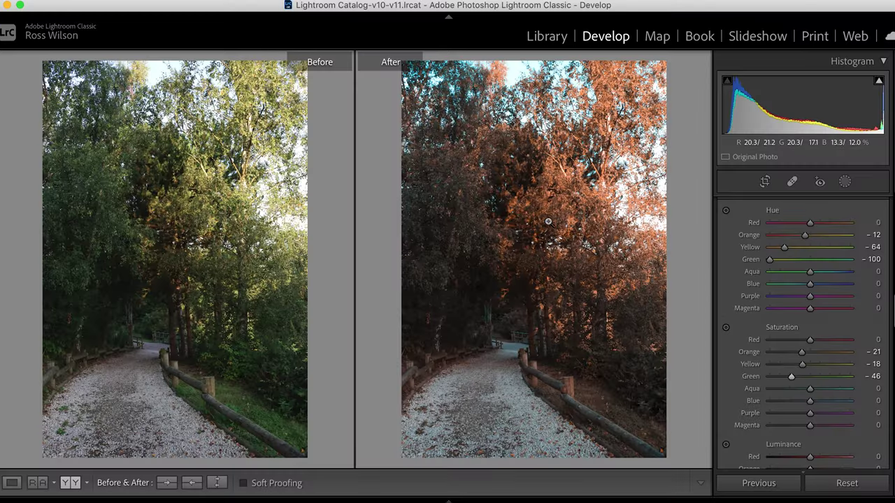
pyautogui.click(548, 222)
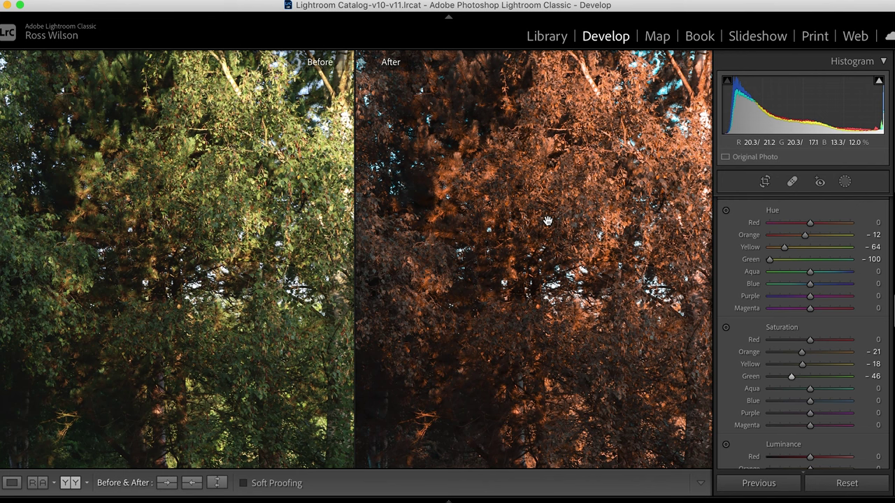
pyautogui.moveTo(535, 241)
pyautogui.mouseDown()
pyautogui.moveTo(483, 249)
pyautogui.moveTo(503, 347)
pyautogui.moveTo(492, 311)
pyautogui.mouseUp()
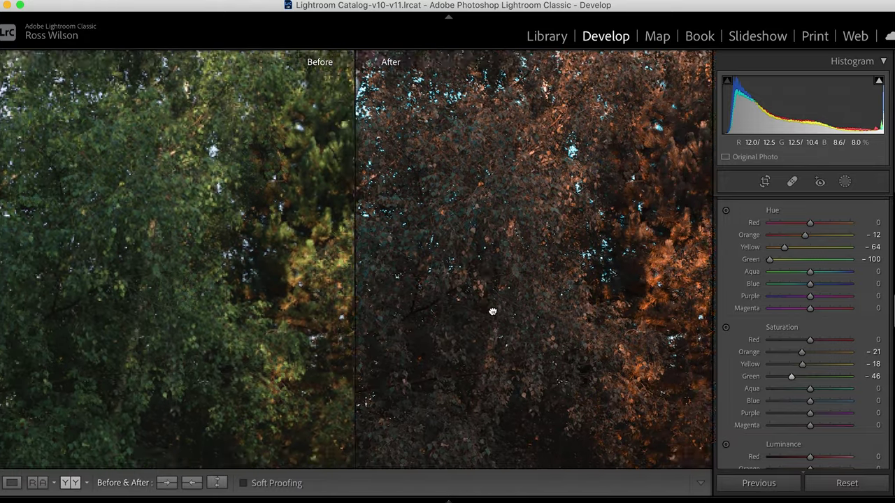
pyautogui.click(493, 311)
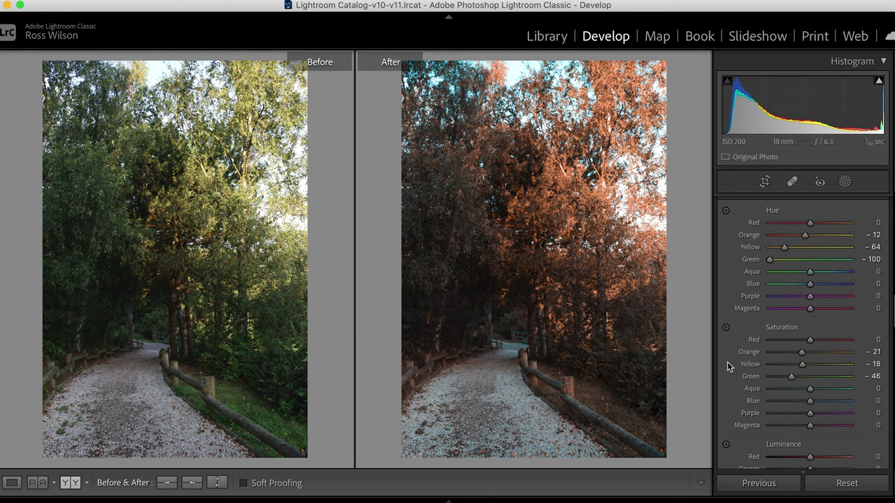
# Step: Set the HSL Blue saturation to -100 and inspect the sky between the branches up close in the before and after comparison
pyautogui.moveTo(811, 402); pyautogui.dragTo(766, 402)
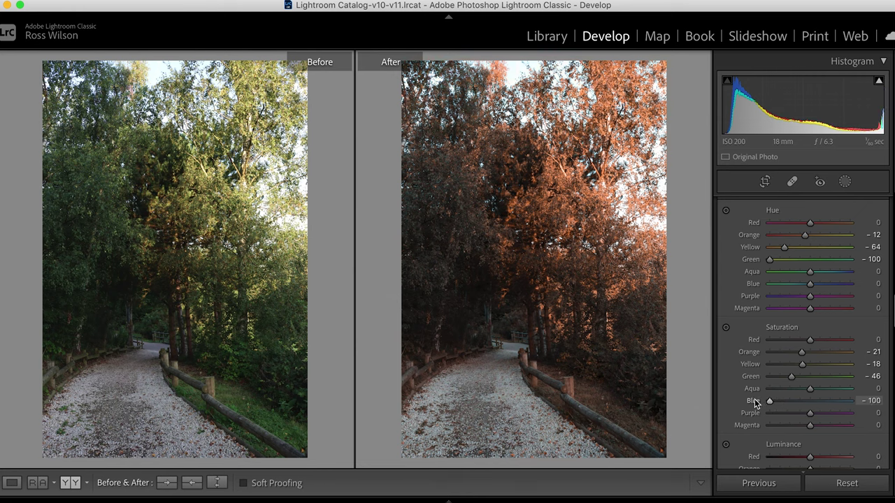
pyautogui.click(543, 101)
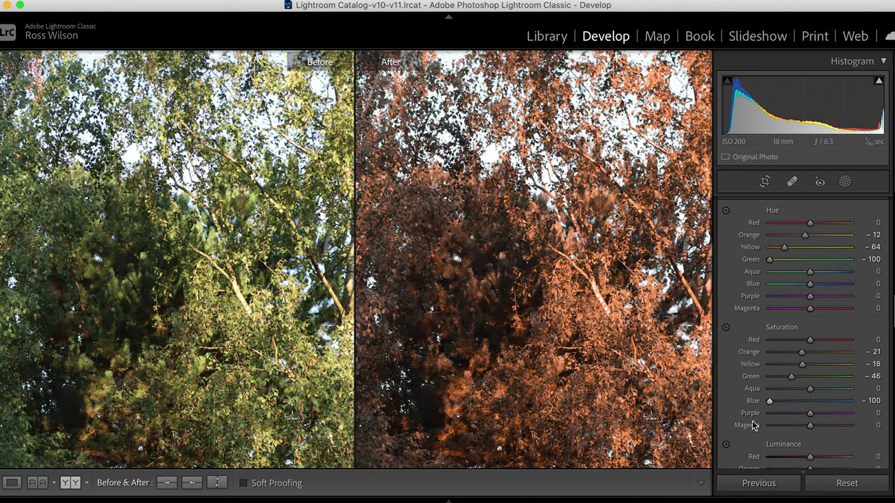
pyautogui.moveTo(769, 401)
pyautogui.mouseDown()
pyautogui.moveTo(815, 401)
pyautogui.moveTo(764, 402)
pyautogui.mouseUp()
pyautogui.click(477, 268)
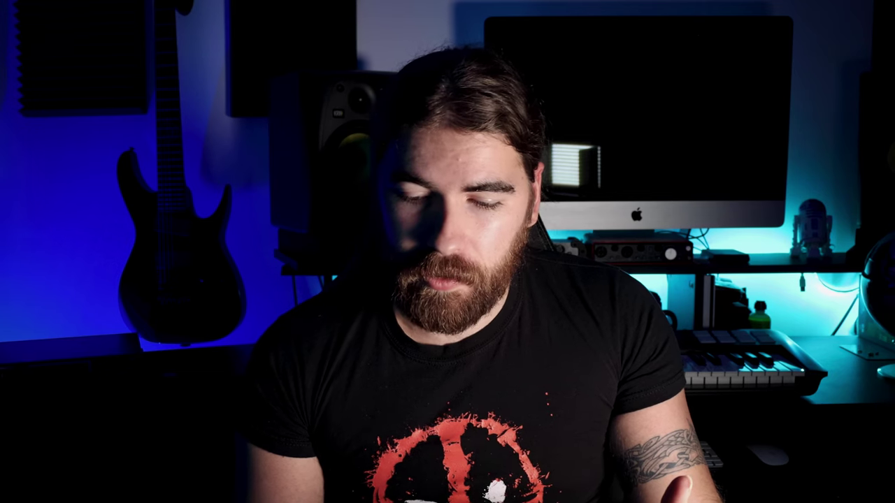
# Step: On the reset woodland photo, set the Green Primary hue to +45 and the Blue Primary hue to +42, and inspect the foliage
pyautogui.scroll(1, 775, 376)
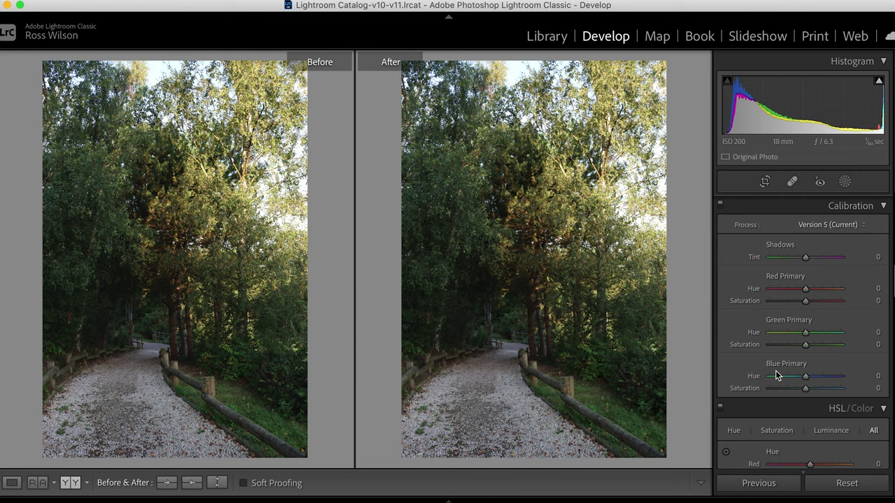
pyautogui.moveTo(807, 336)
pyautogui.mouseDown()
pyautogui.moveTo(839, 334)
pyautogui.moveTo(798, 336)
pyautogui.moveTo(823, 334)
pyautogui.mouseUp()
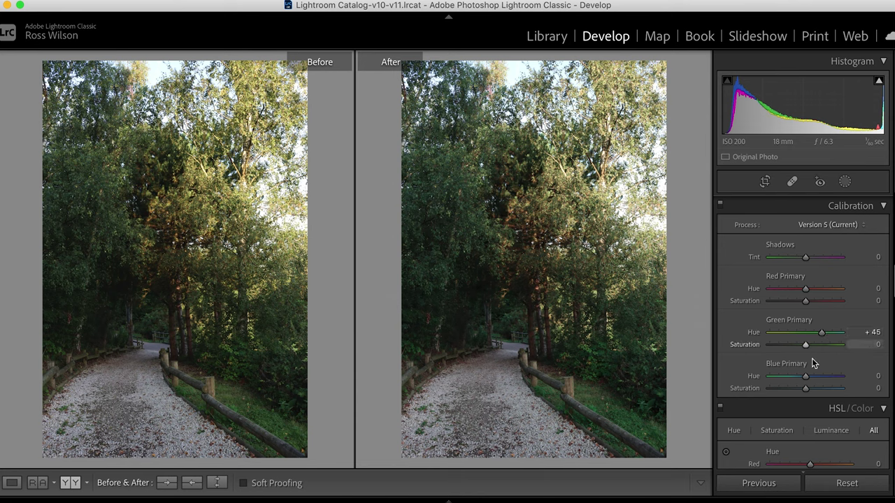
pyautogui.moveTo(807, 378); pyautogui.dragTo(822, 380)
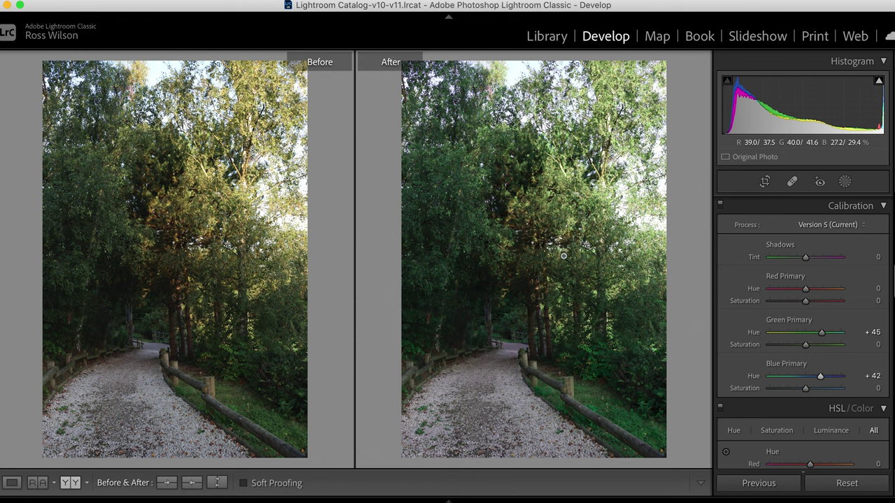
pyautogui.click(535, 229)
pyautogui.click(534, 229)
# Step: Try the HSL Green hue at +15, reset it, and go back to the Calibration settings
pyautogui.scroll(-4, 776, 367)
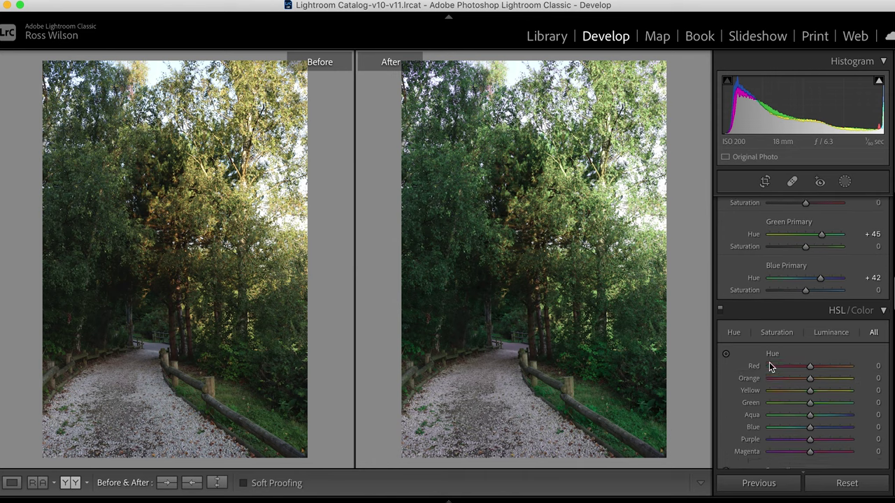
pyautogui.moveTo(811, 393)
pyautogui.mouseDown()
pyautogui.moveTo(777, 388)
pyautogui.moveTo(815, 395)
pyautogui.mouseUp()
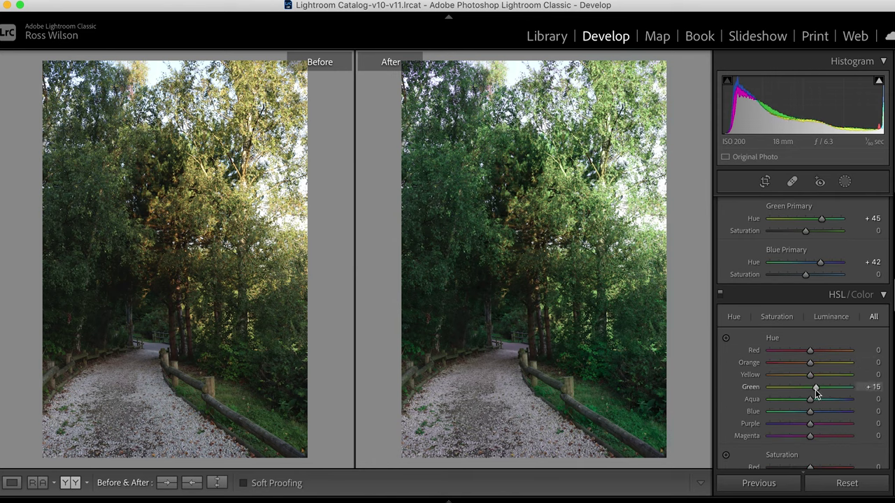
pyautogui.doubleClick(816, 390)
pyautogui.scroll(2, 802, 319)
pyautogui.scroll(3, 802, 320)
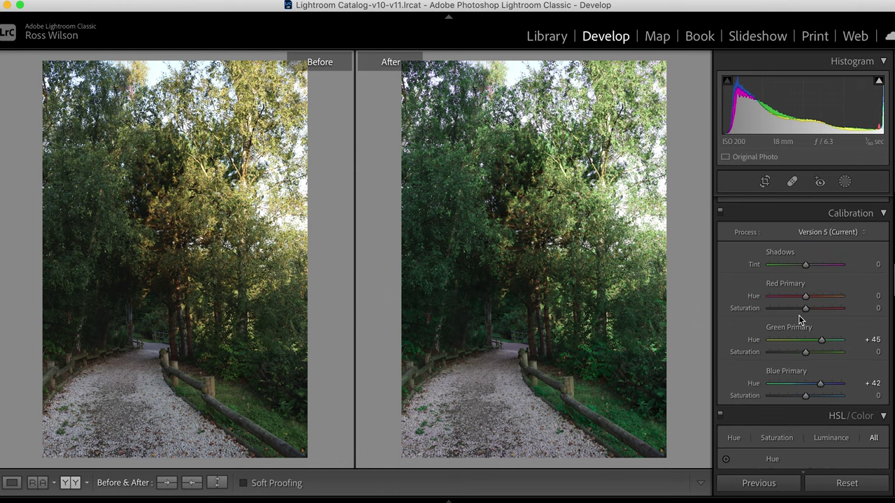